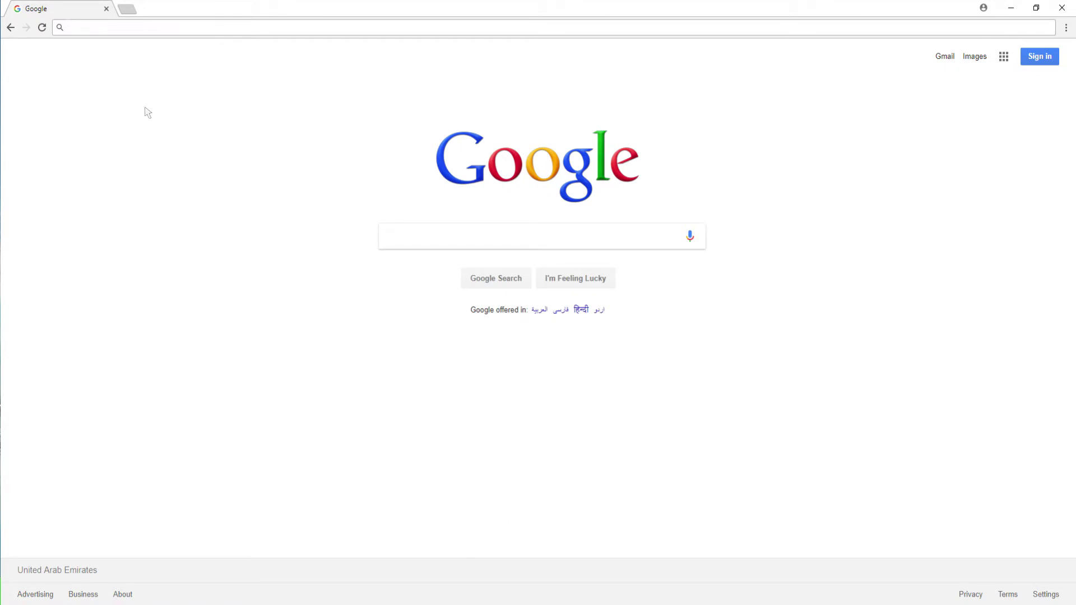
{"action": "left_click", "coordinate": [84, 27]}
{"action": "type", "text": "https://epermits.dtcm.go"}
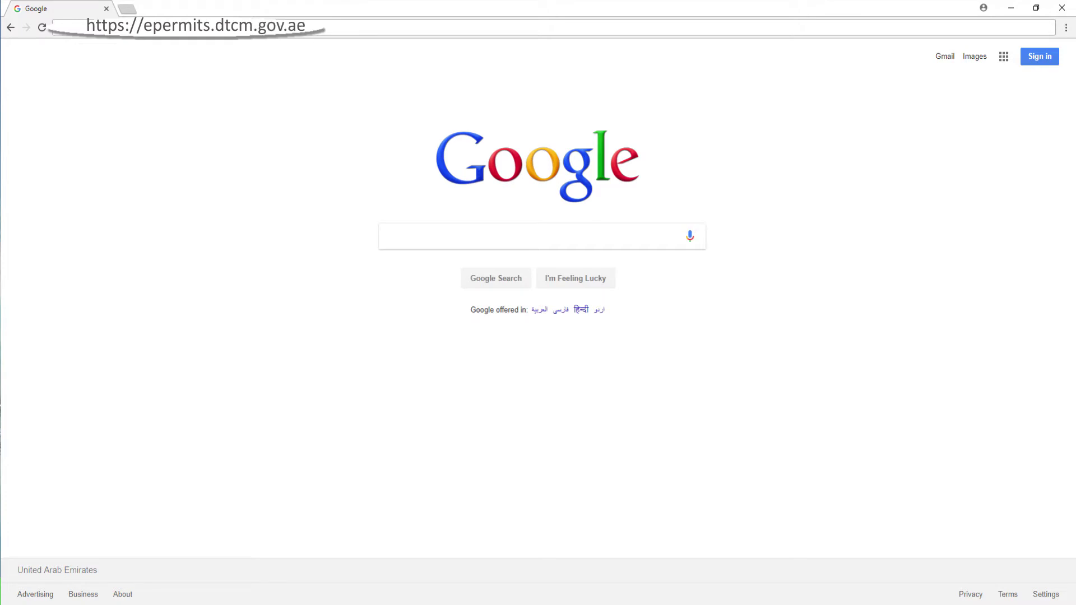
{"action": "type", "text": "v.ae"}
{"action": "key", "text": "Return"}
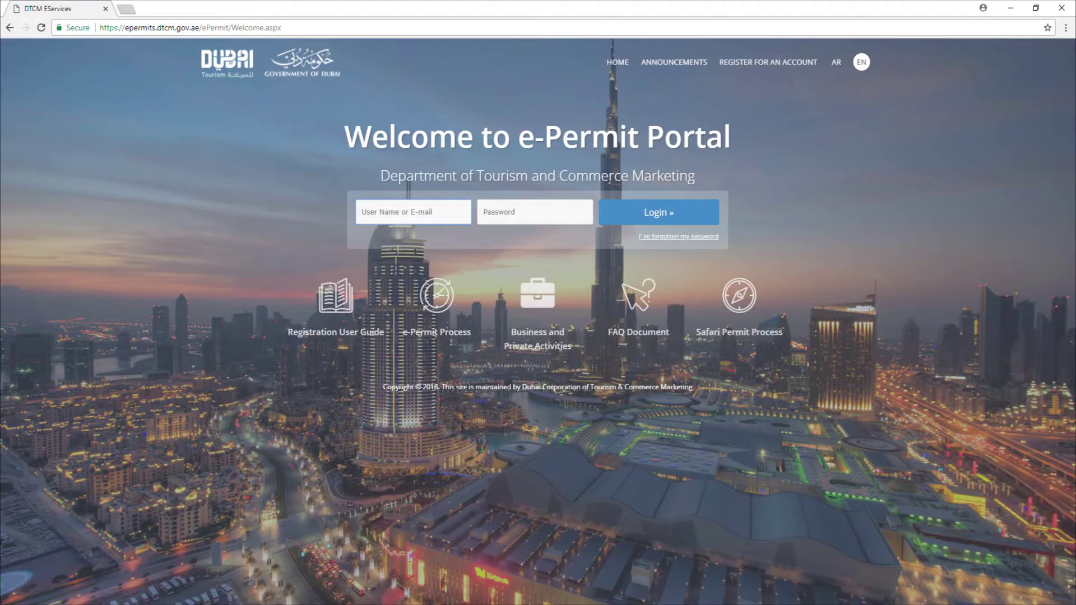
{"action": "left_click", "coordinate": [769, 61]}
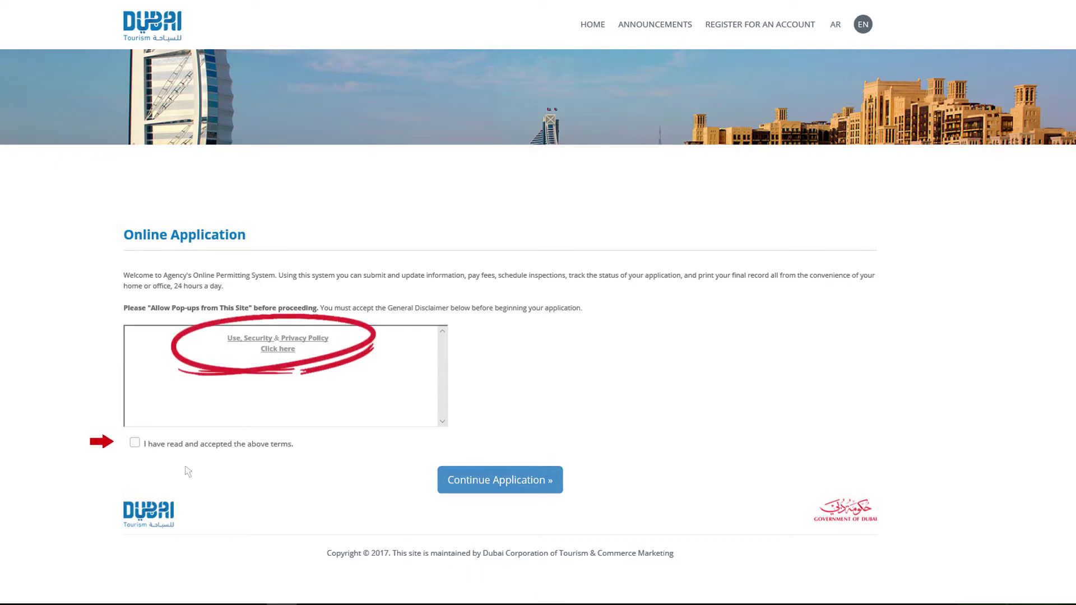
Accept the terms of use and continue to the Step 1 Registration form
{"action": "left_click", "coordinate": [139, 446]}
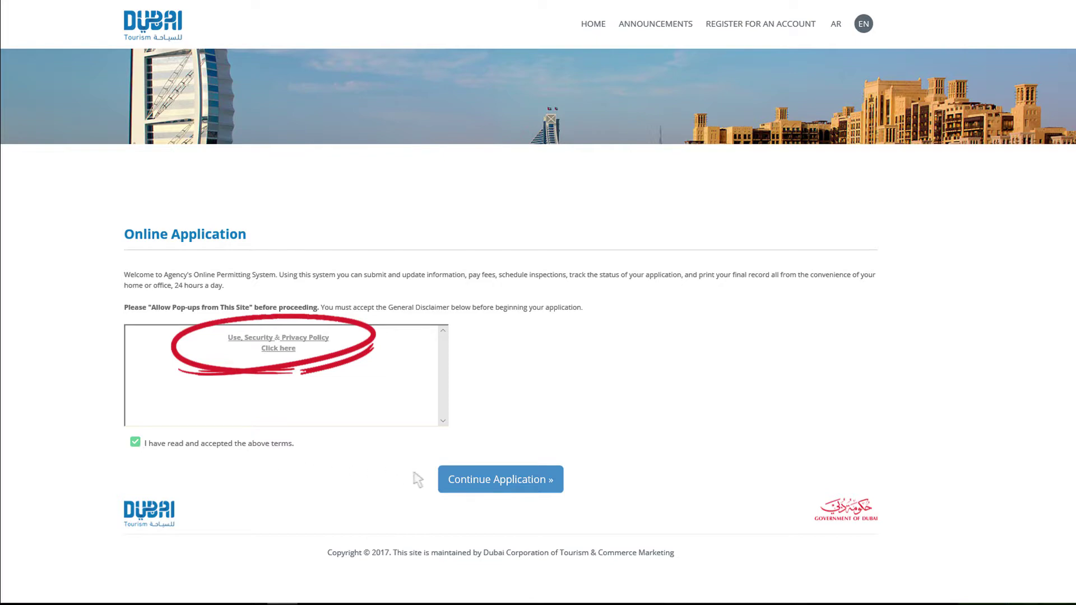
{"action": "left_click", "coordinate": [511, 482]}
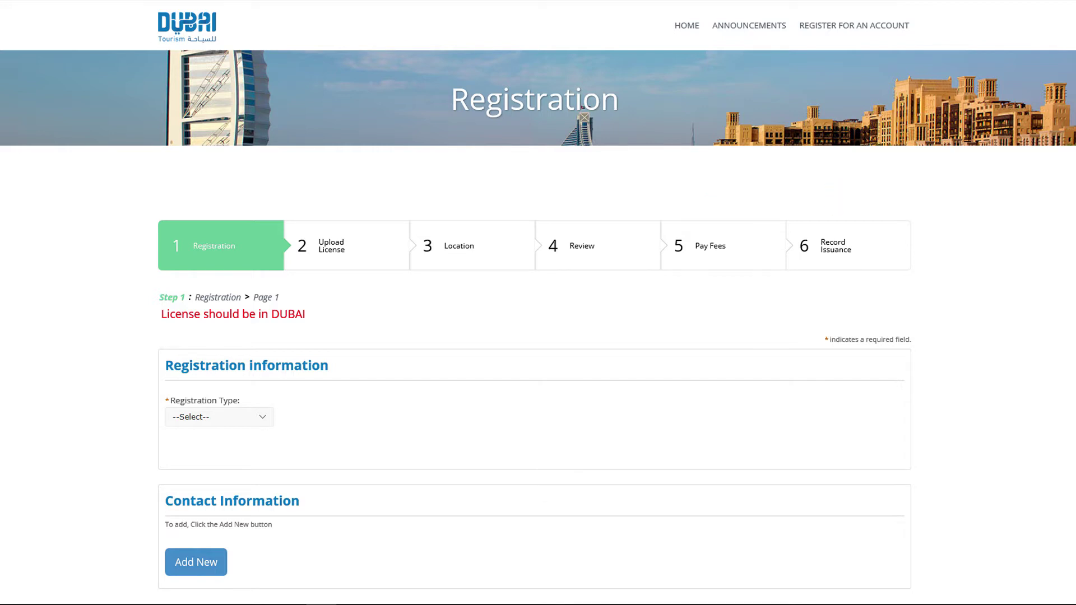
Choose Organizer from the Registration Type dropdown
{"action": "left_click", "coordinate": [225, 424]}
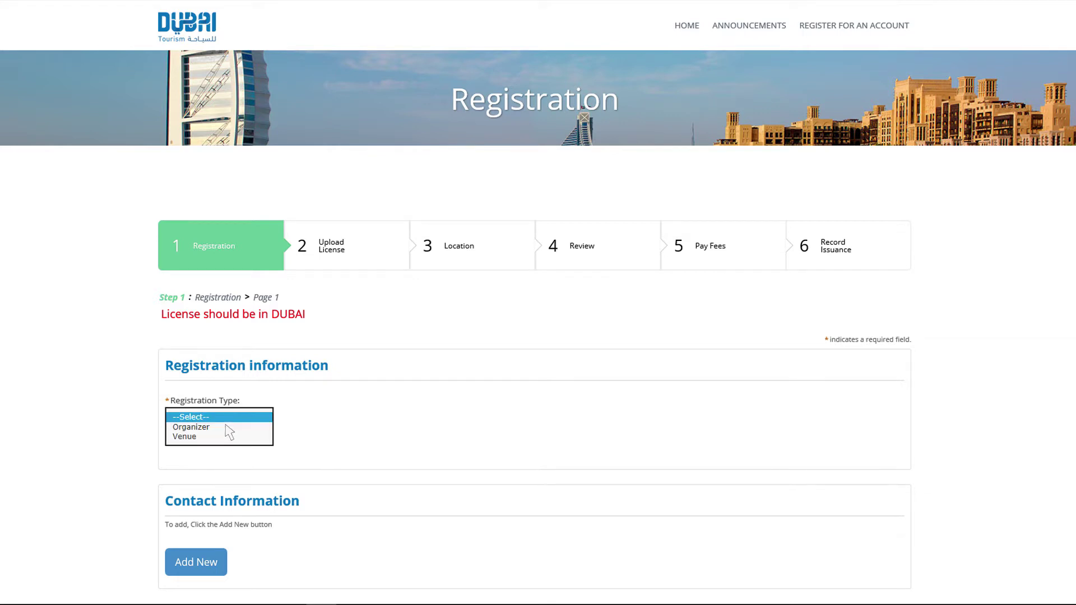
{"action": "left_click", "coordinate": [229, 429]}
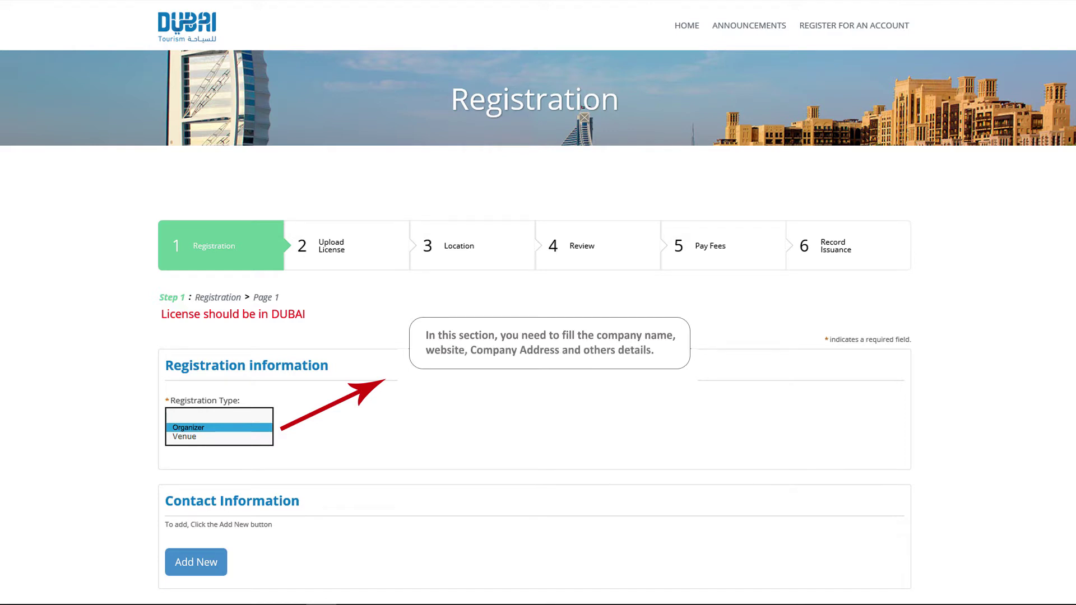
{"action": "left_click", "coordinate": [219, 436]}
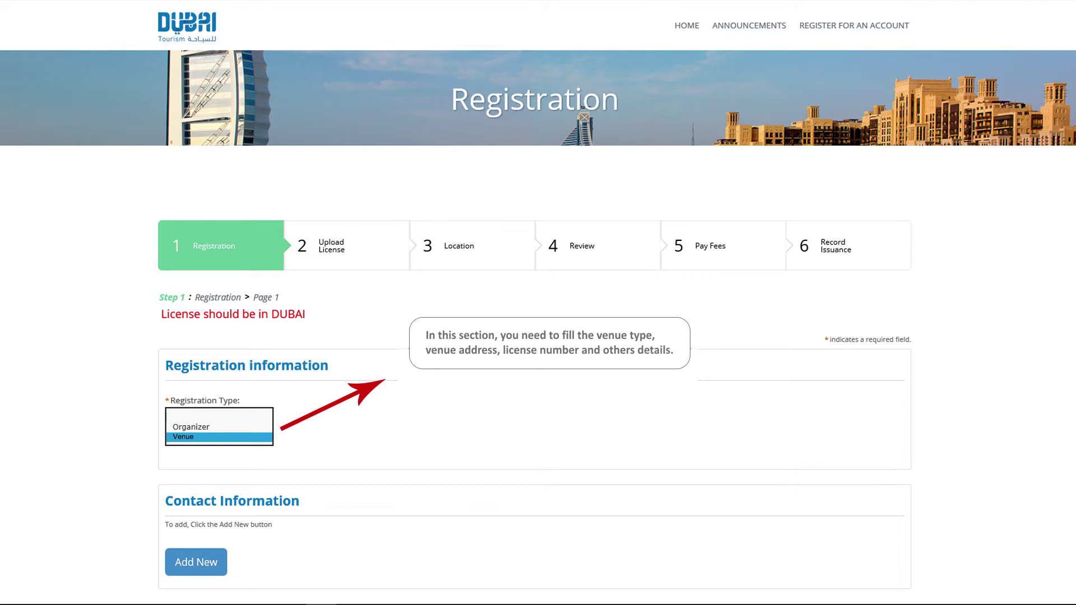
{"action": "left_click", "coordinate": [227, 428]}
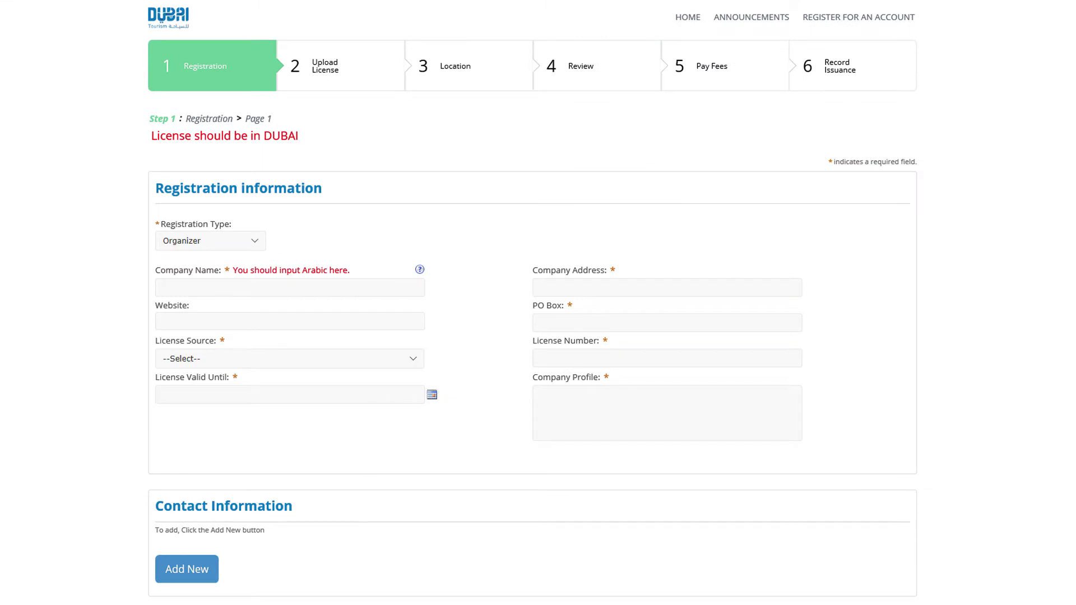
{"action": "type", "text": "انوفتيف بزنس كومنيكشن"}
{"action": "type", "text": "www.ibcstudio.com"}
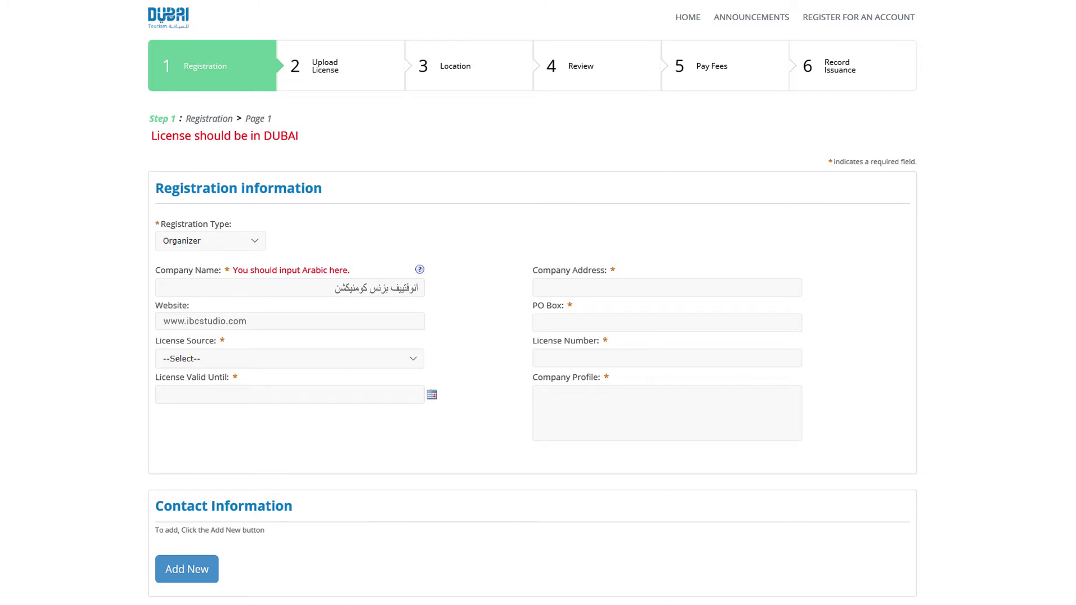
{"action": "left_click", "coordinate": [418, 358]}
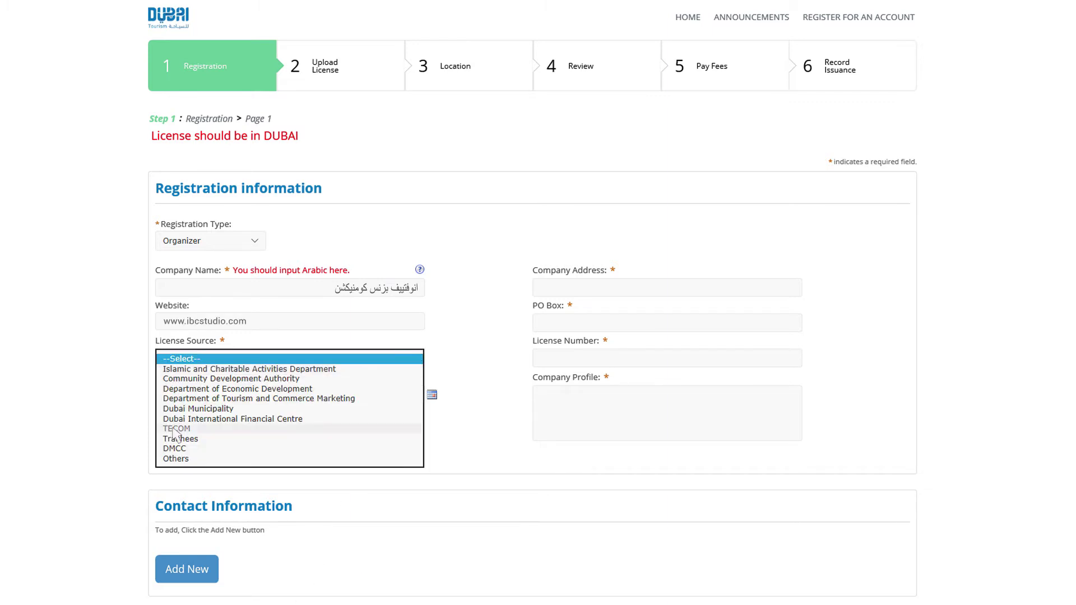
{"action": "left_click", "coordinate": [314, 428]}
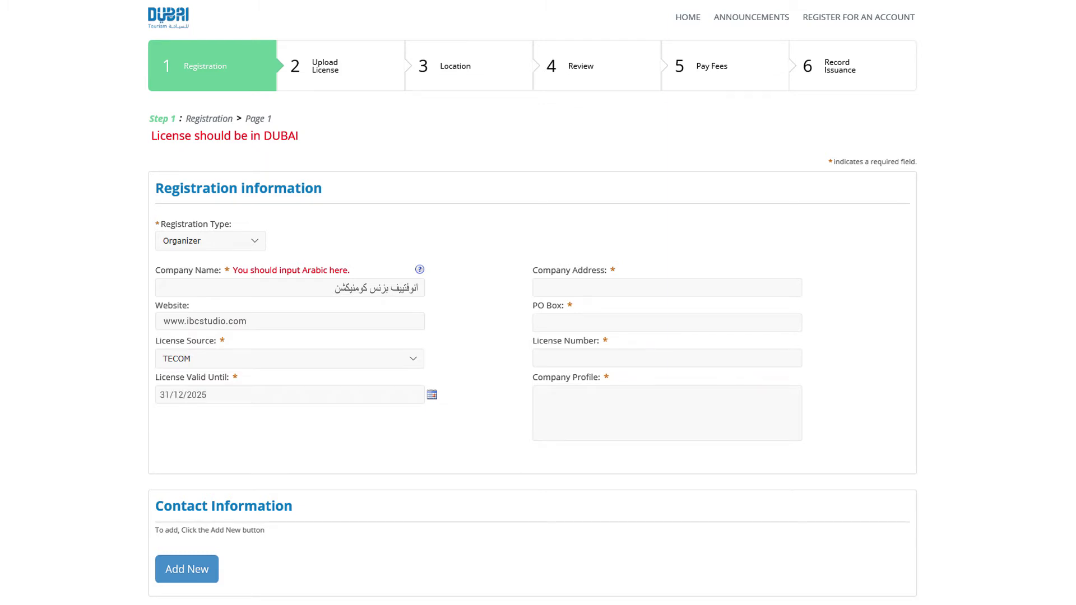
{"action": "type", "text": "بالقرب من محطة مترو جيجيكو ، ديرة ، دبي"}
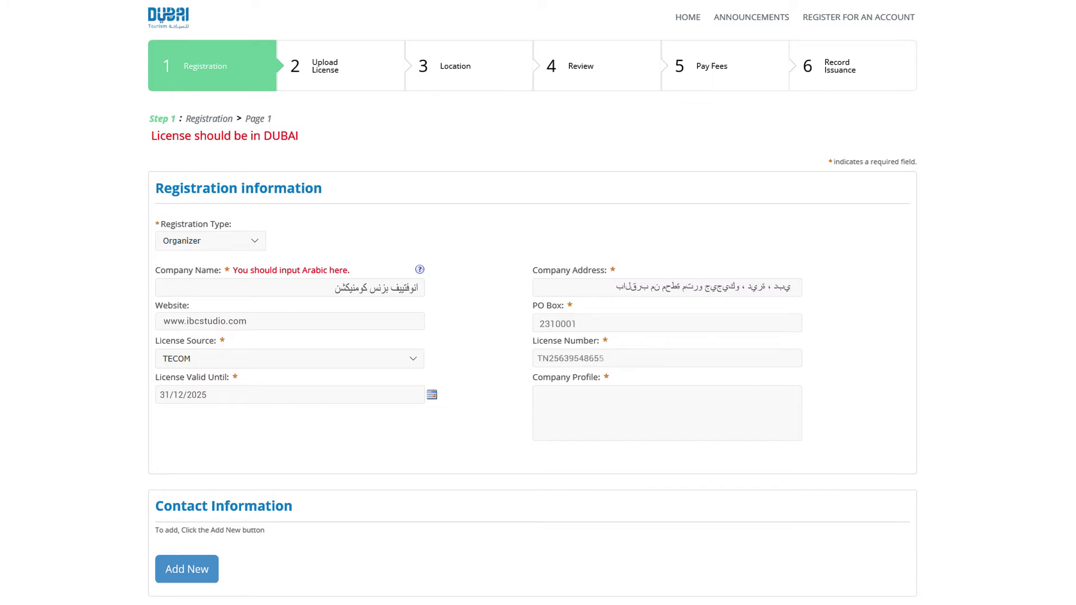
{"action": "type", "text": "دار إنتاج الصوت والفيديو ، فضلا عن تصميم ومزود حلول الوسائط المتعددة ، ومقرها في دبي."}
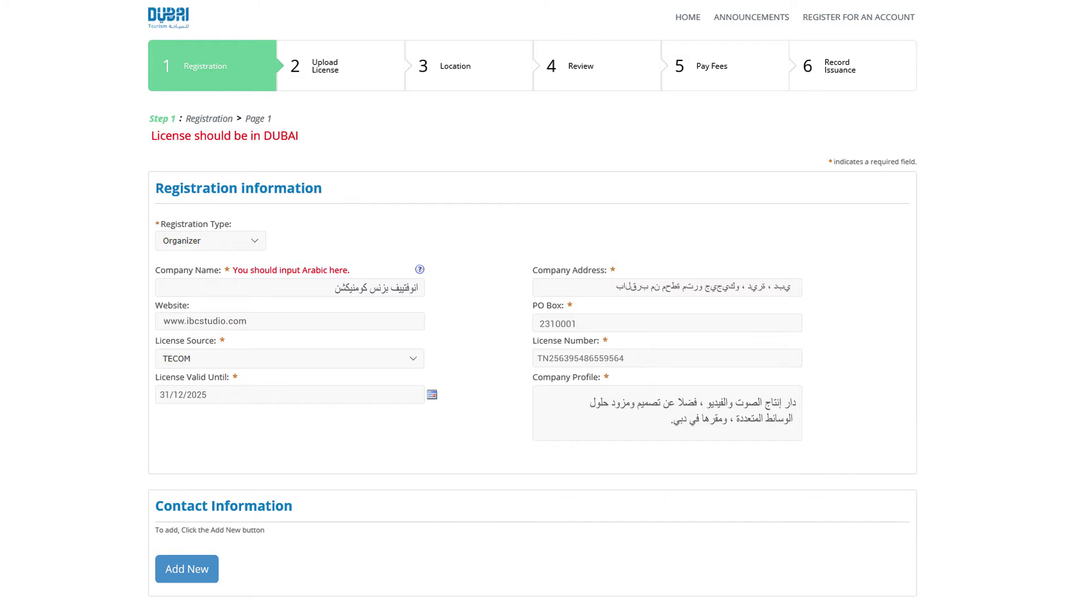
Switch the registration type to Venue with venue type Conference and Exhibition Center
{"action": "left_click", "coordinate": [259, 247]}
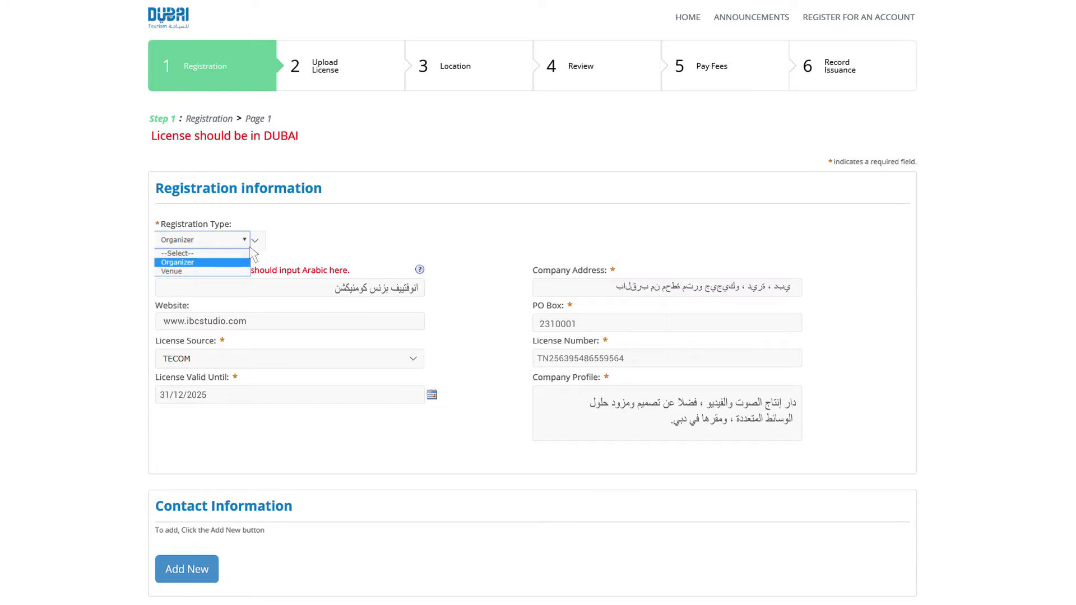
{"action": "left_click", "coordinate": [228, 271]}
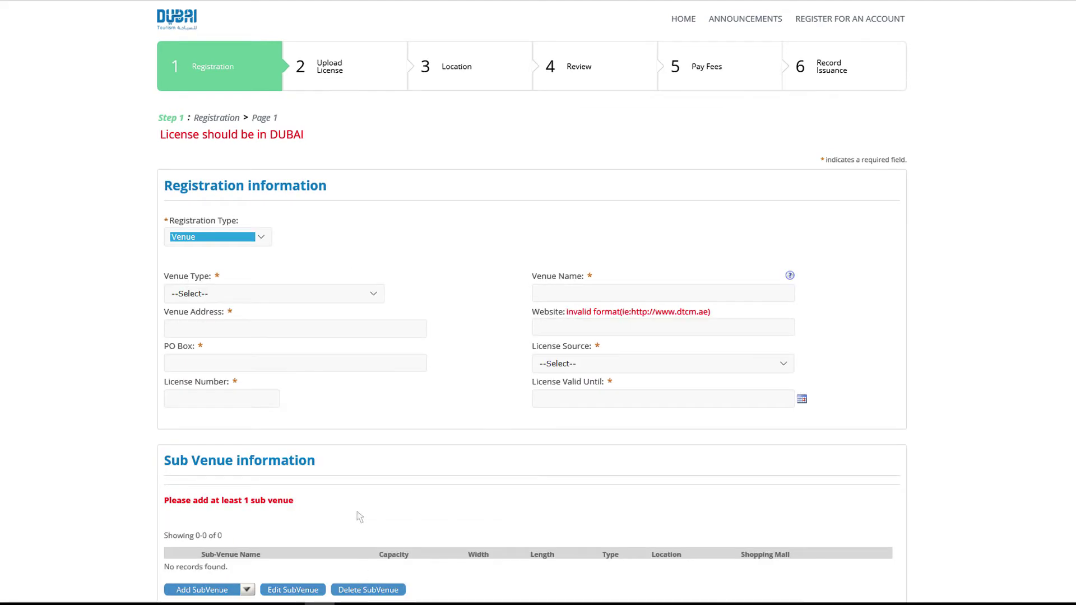
{"action": "left_click", "coordinate": [348, 295]}
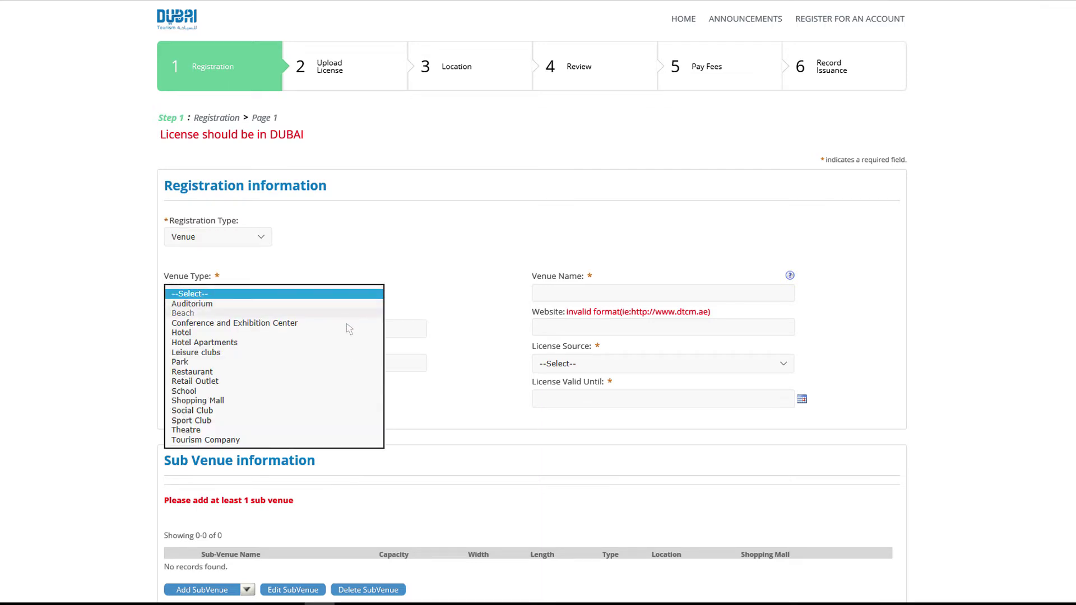
{"action": "left_click", "coordinate": [347, 324]}
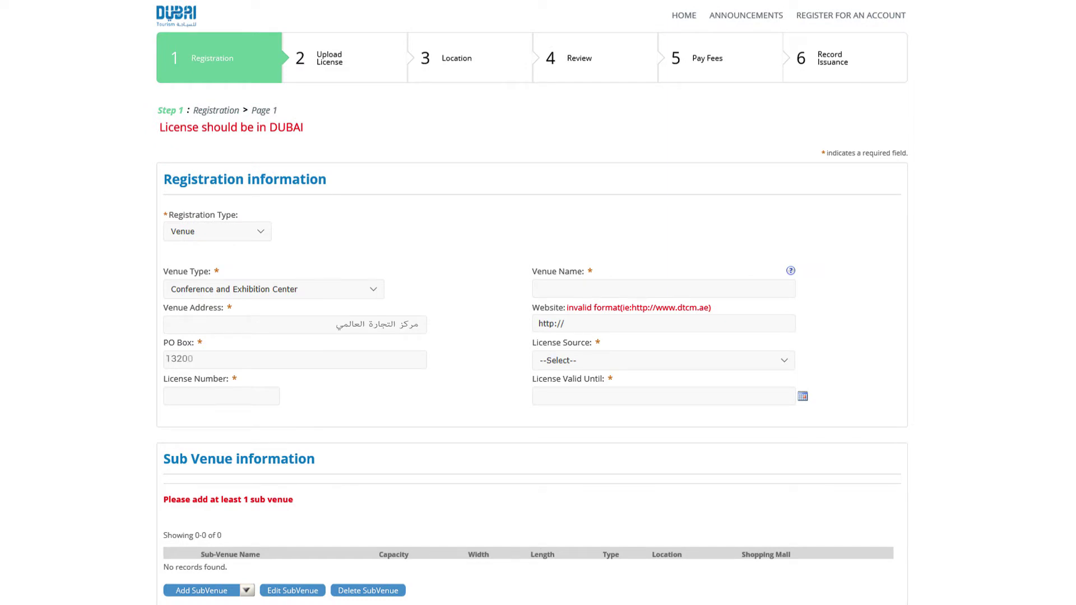
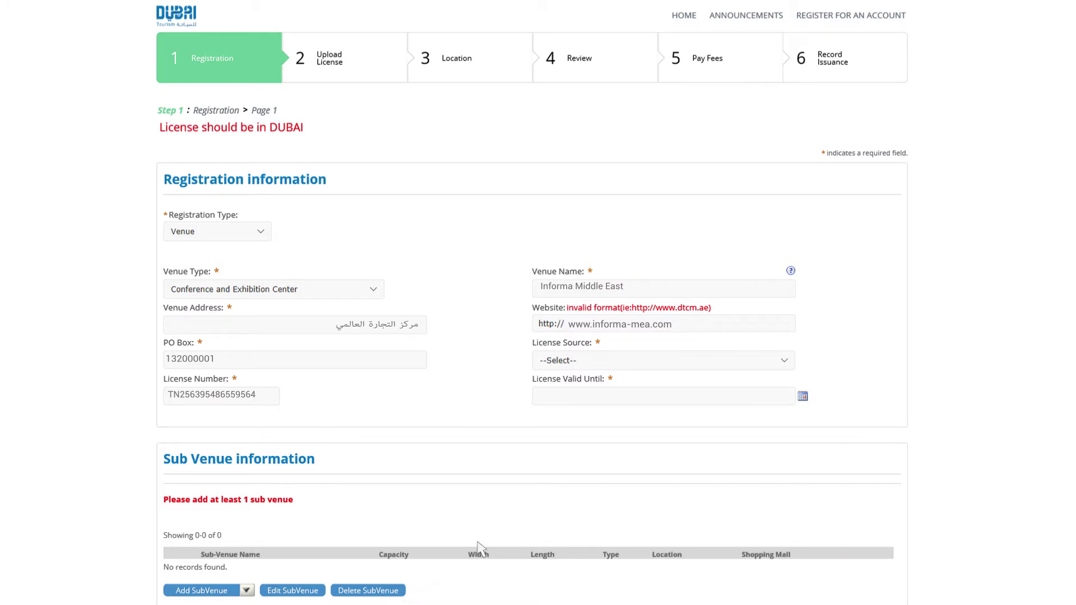
Enter the venue's licence number and set its licence source to TECOM
{"action": "left_click", "coordinate": [744, 365]}
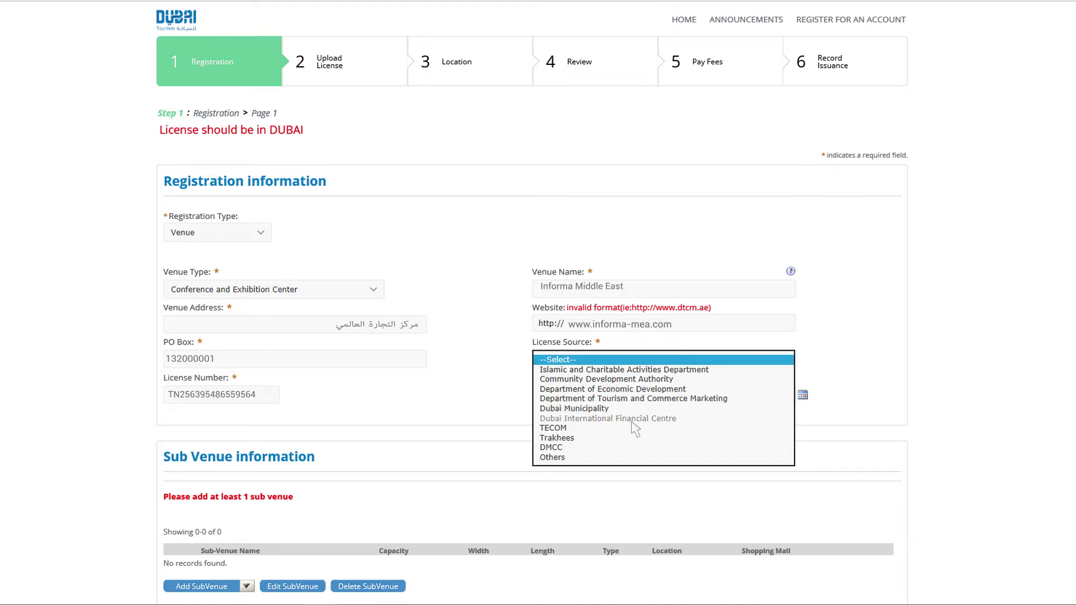
{"action": "left_click", "coordinate": [577, 428]}
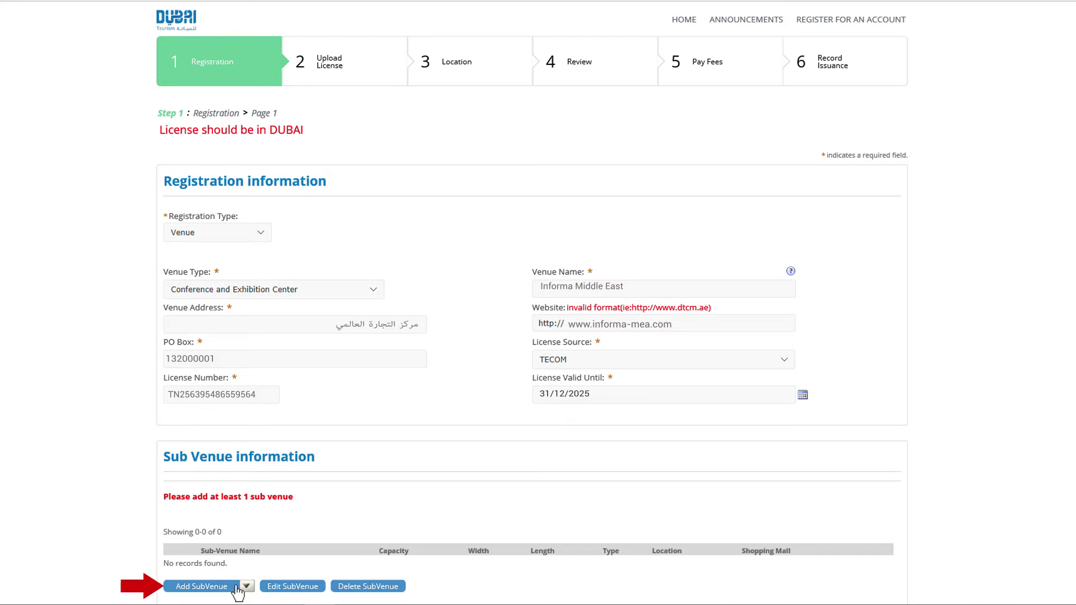
Add a sub-venue named 'استوديو حاويات السوائب الوسيطة' and enter its address
{"action": "left_click", "coordinate": [236, 586]}
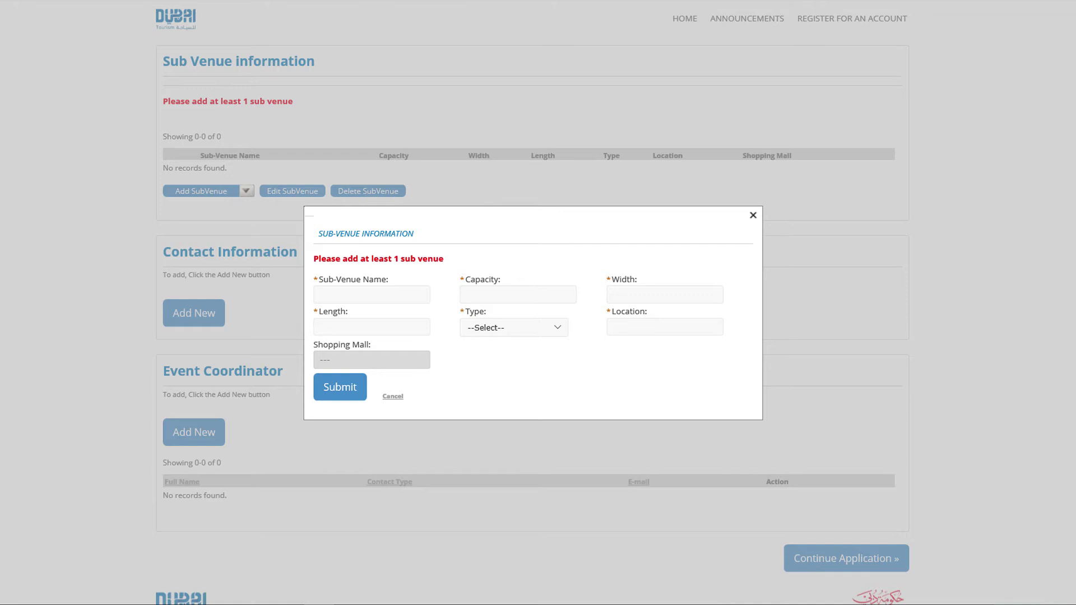
{"action": "type", "text": "استوديو حاويات السوائب الوسيطة"}
{"action": "key", "text": "Tab"}
{"action": "type", "text": "150"}
{"action": "type", "text": "4000"}
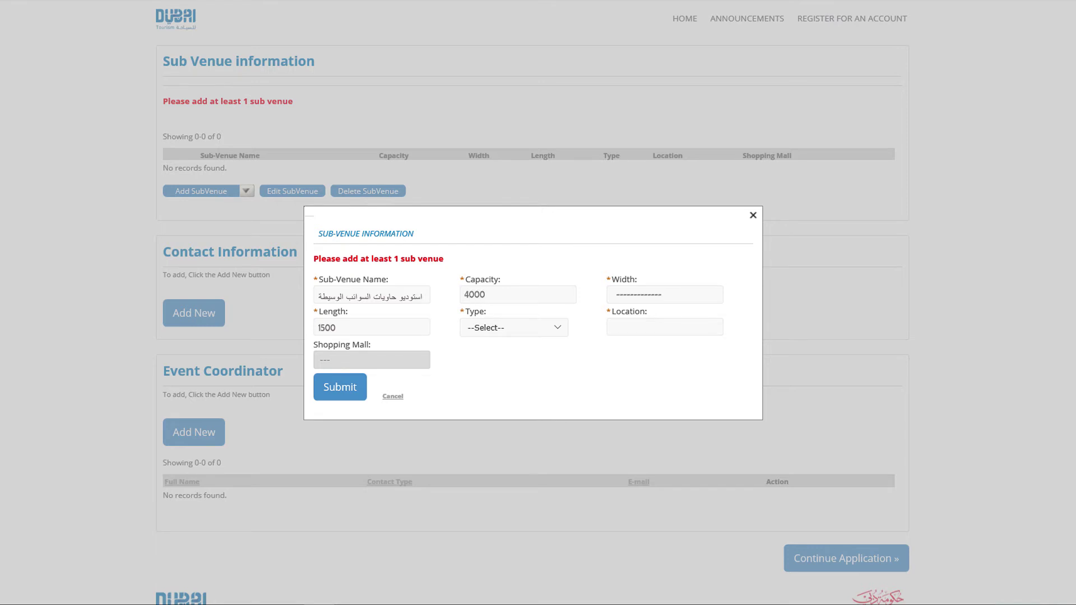
{"action": "type", "text": "GGICO, Dubai"}
Set the sub-venue type to Garden and save it to the Sub-Venue table
{"action": "left_click", "coordinate": [535, 334]}
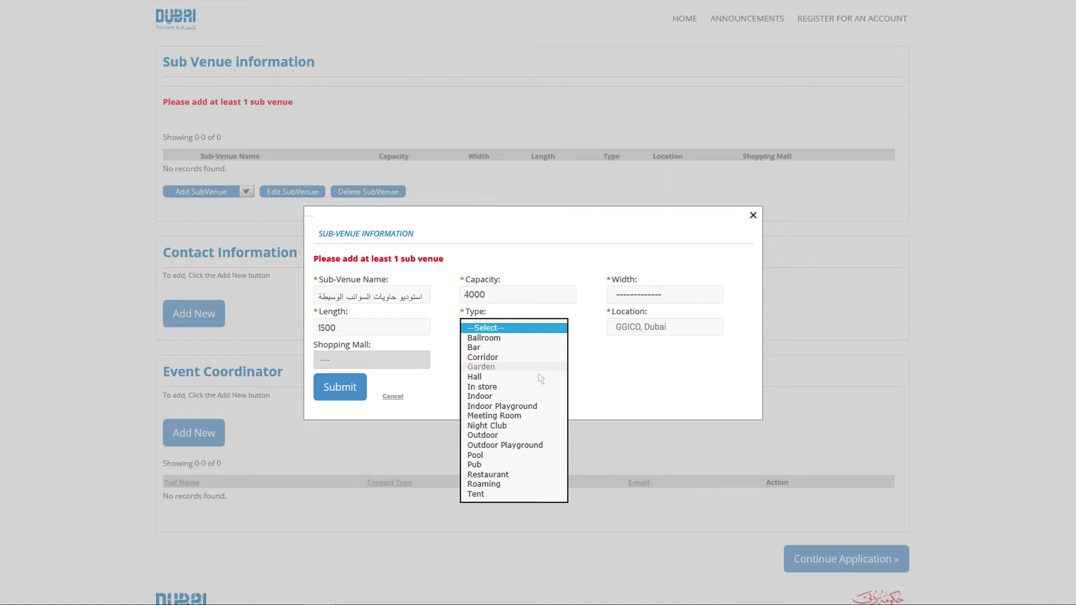
{"action": "left_click", "coordinate": [539, 372]}
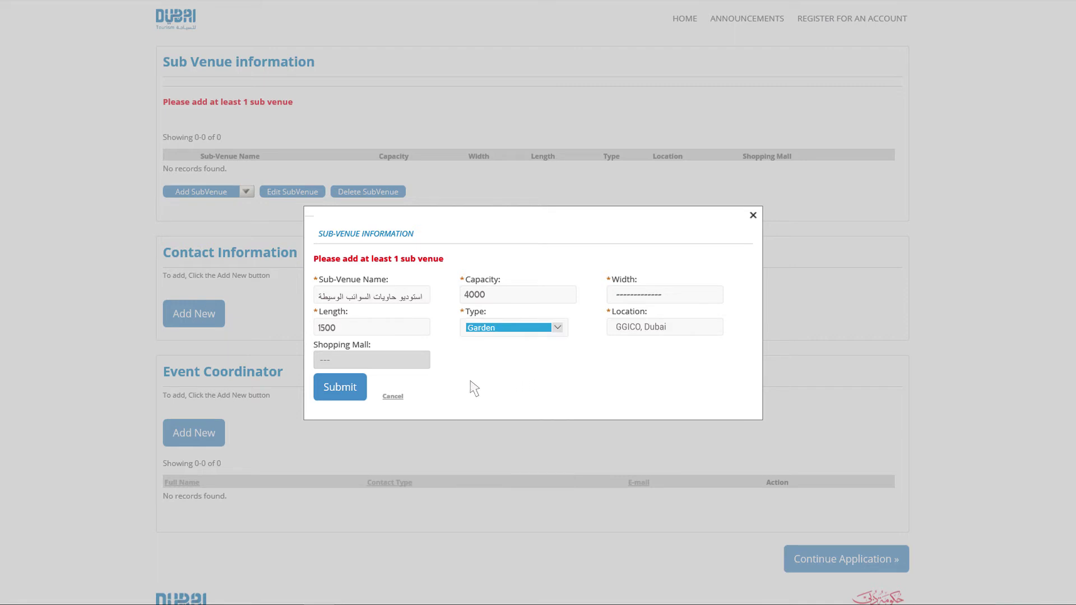
{"action": "left_click", "coordinate": [343, 390]}
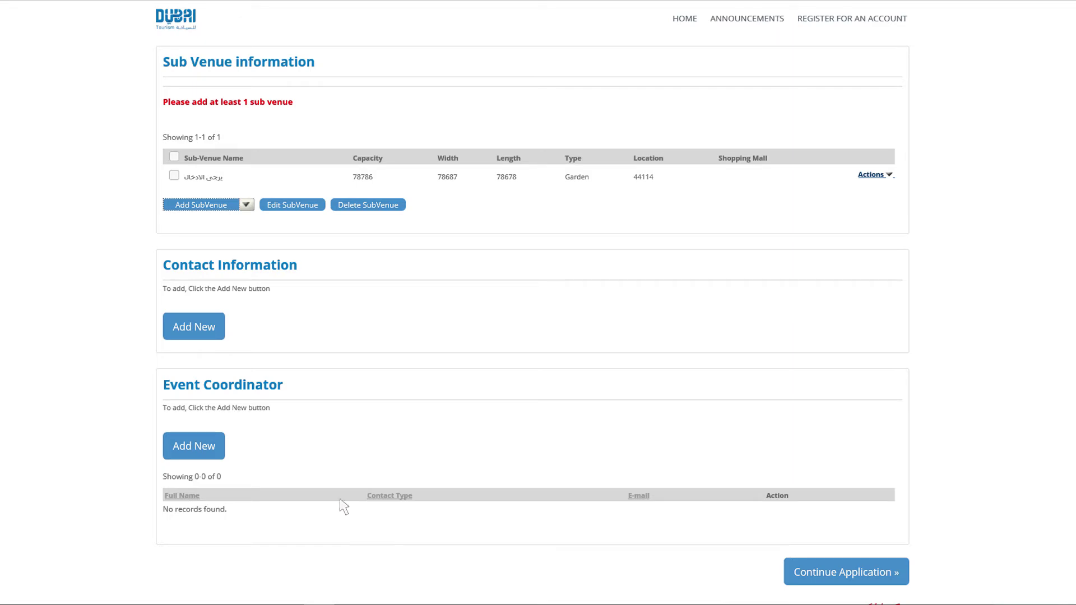
{"action": "left_click", "coordinate": [194, 327]}
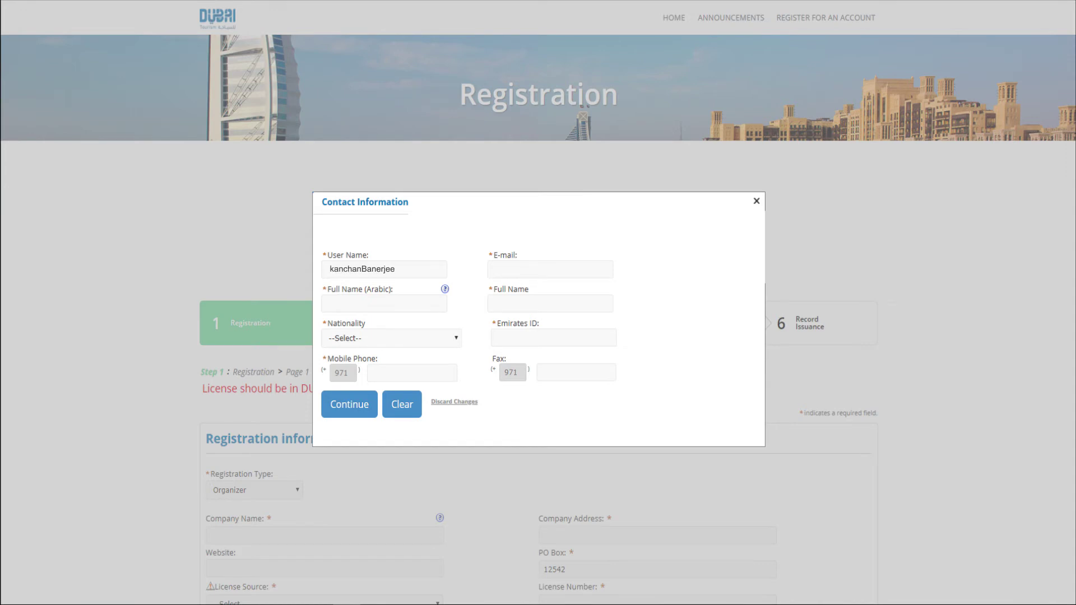
Enter the contact's Arabic full name and select India as nationality
{"action": "left_click", "coordinate": [455, 340]}
{"action": "type", "text": "india"}
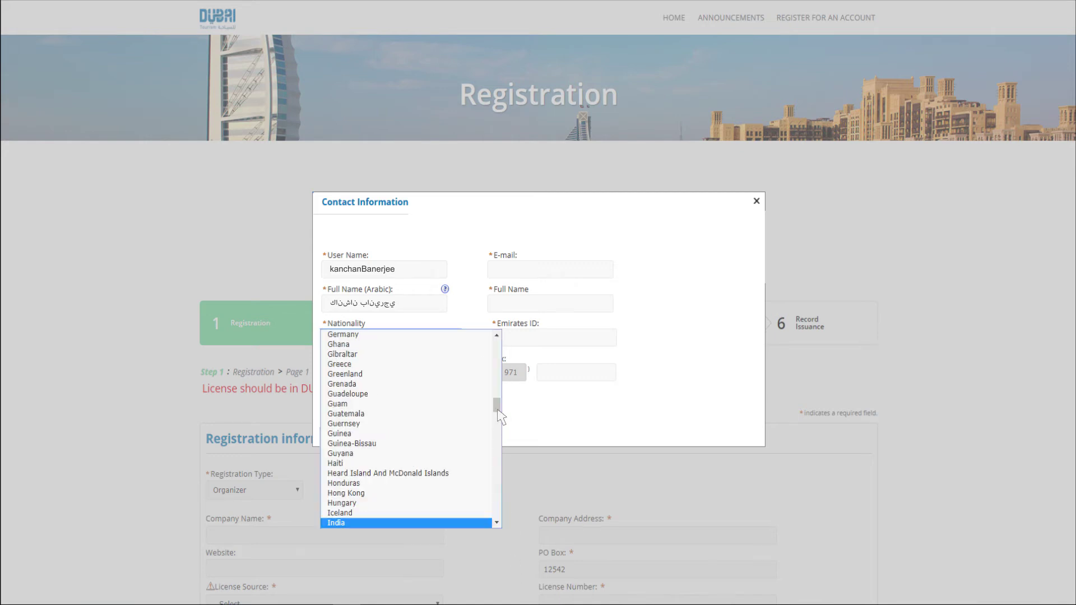
{"action": "left_click", "coordinate": [404, 524]}
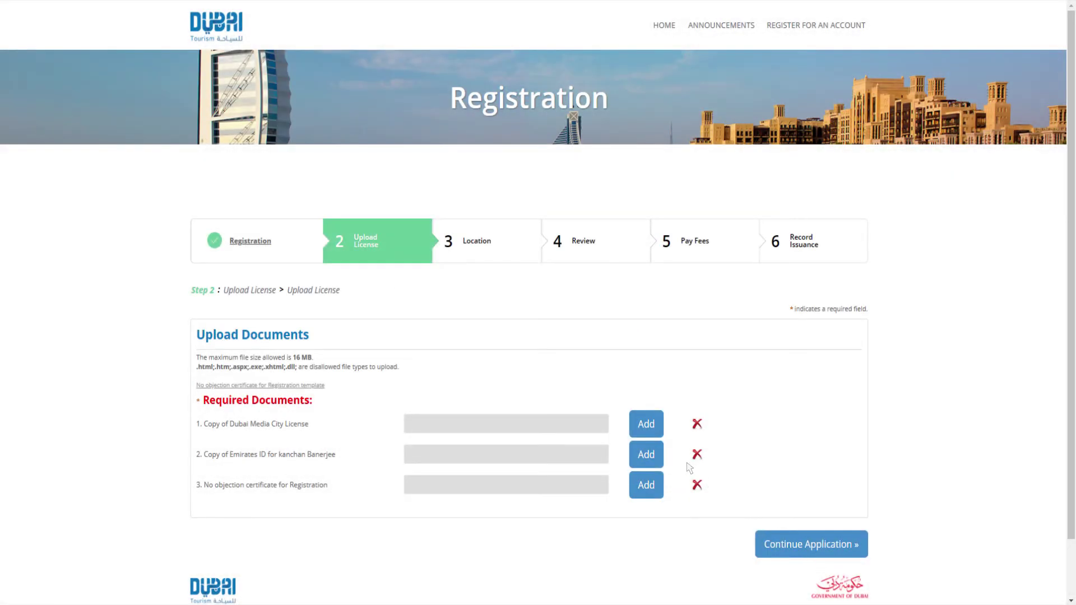
Upload License1944443, EVisa_EmiratesID1944442 and Registration_NOC1944441 to the three required document slots
{"action": "left_click", "coordinate": [650, 426]}
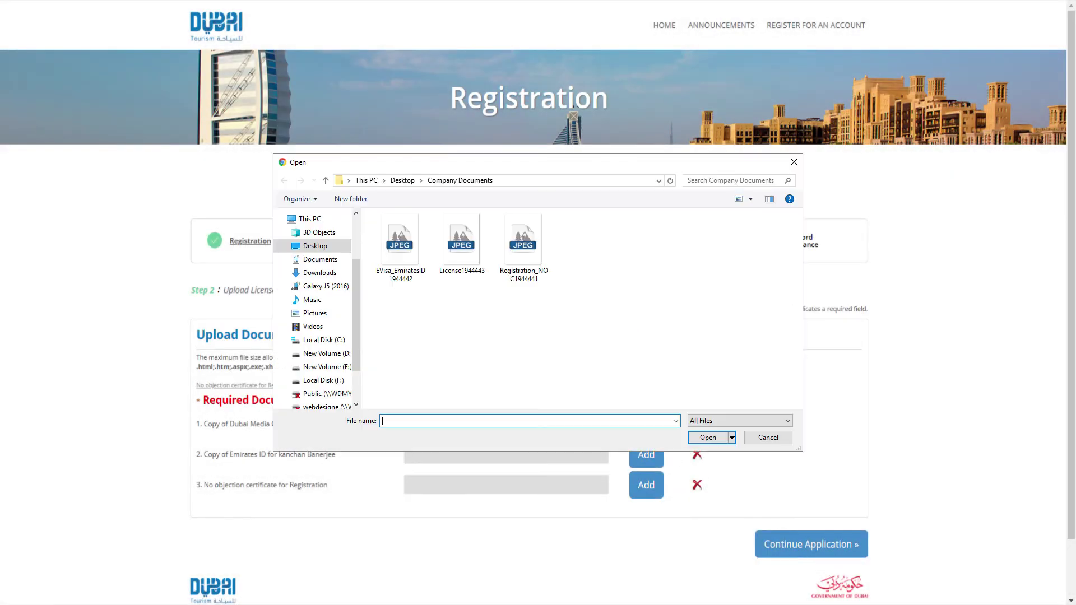
{"action": "left_click", "coordinate": [461, 244]}
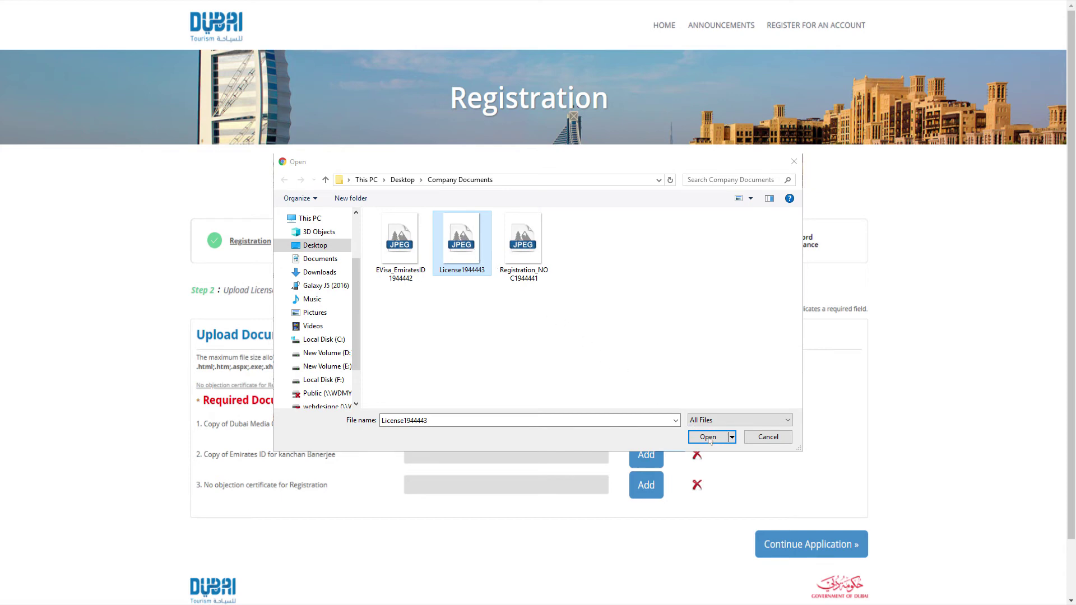
{"action": "left_click", "coordinate": [710, 441]}
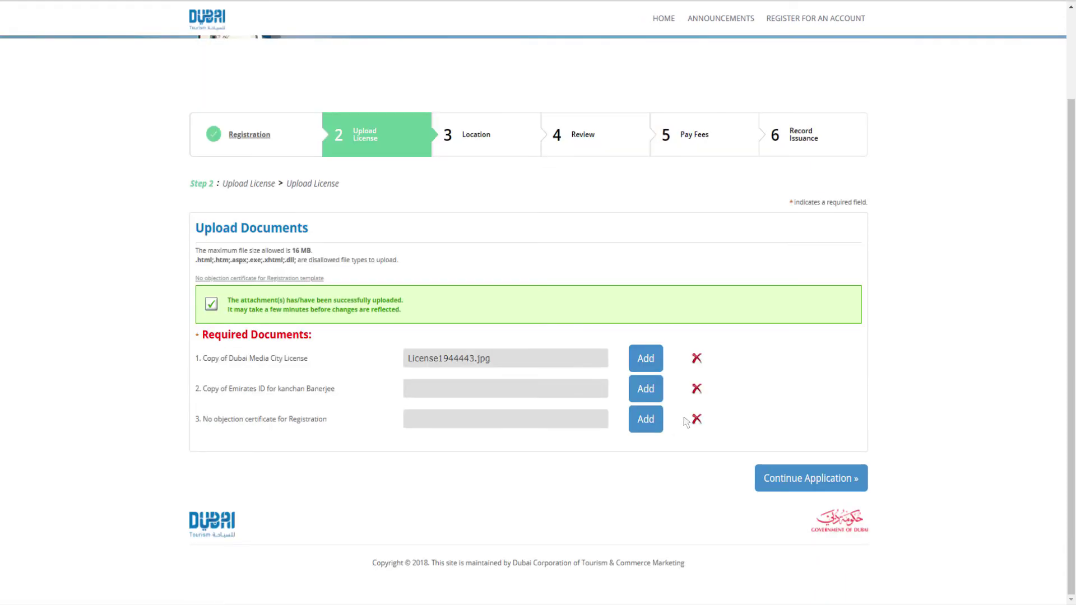
{"action": "left_click", "coordinate": [647, 391]}
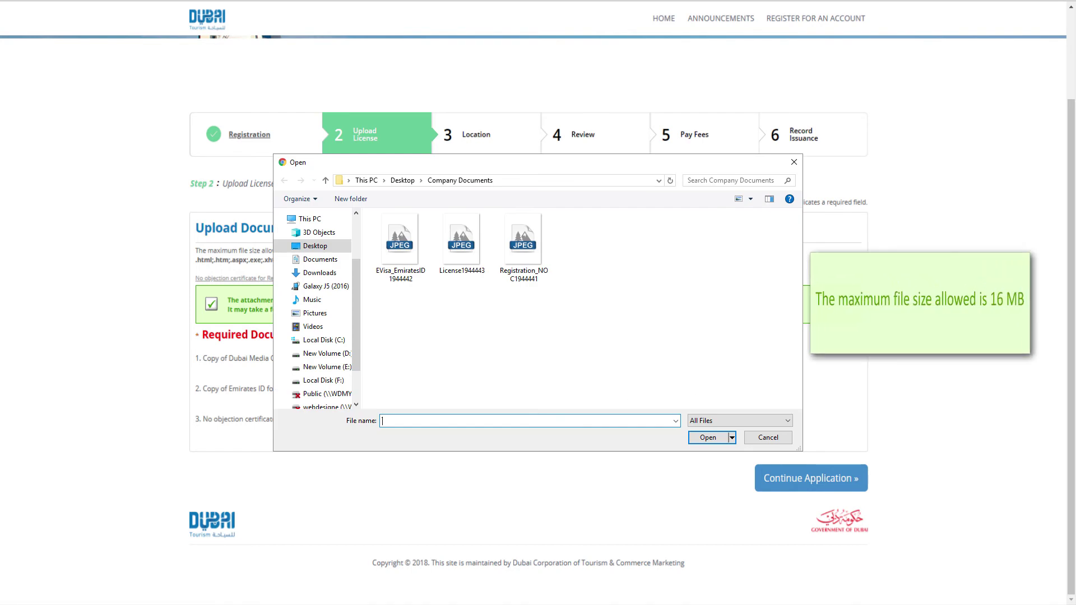
{"action": "left_click", "coordinate": [397, 245]}
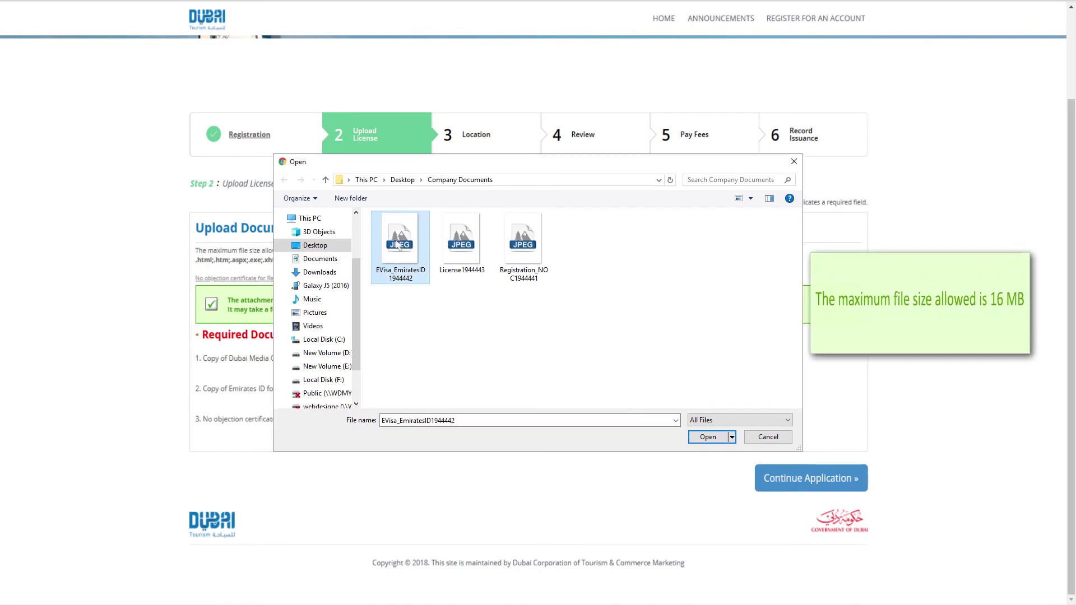
{"action": "left_click", "coordinate": [708, 437]}
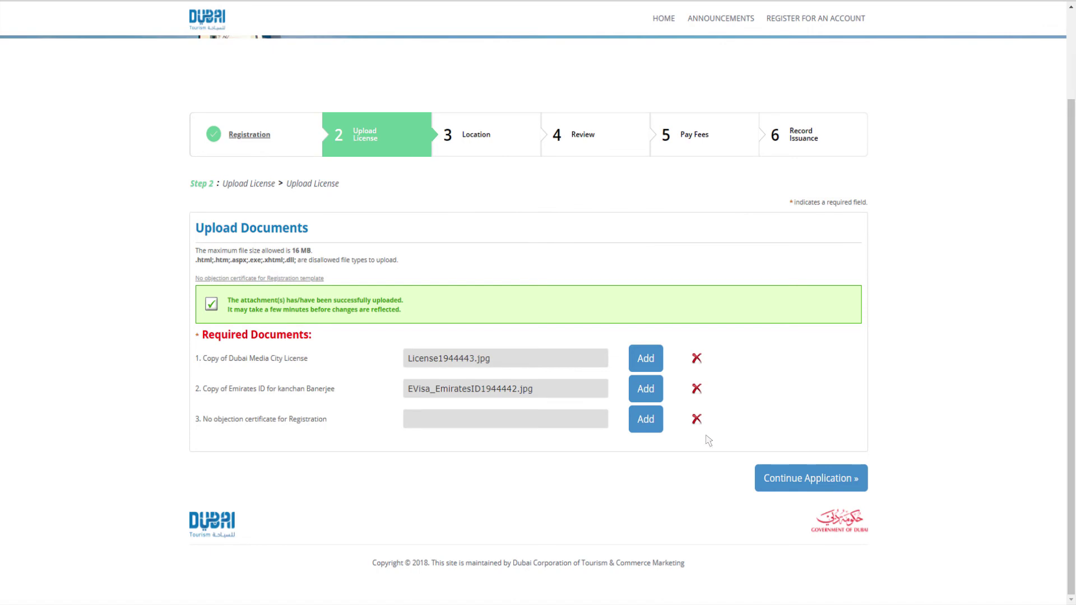
{"action": "left_click", "coordinate": [646, 419]}
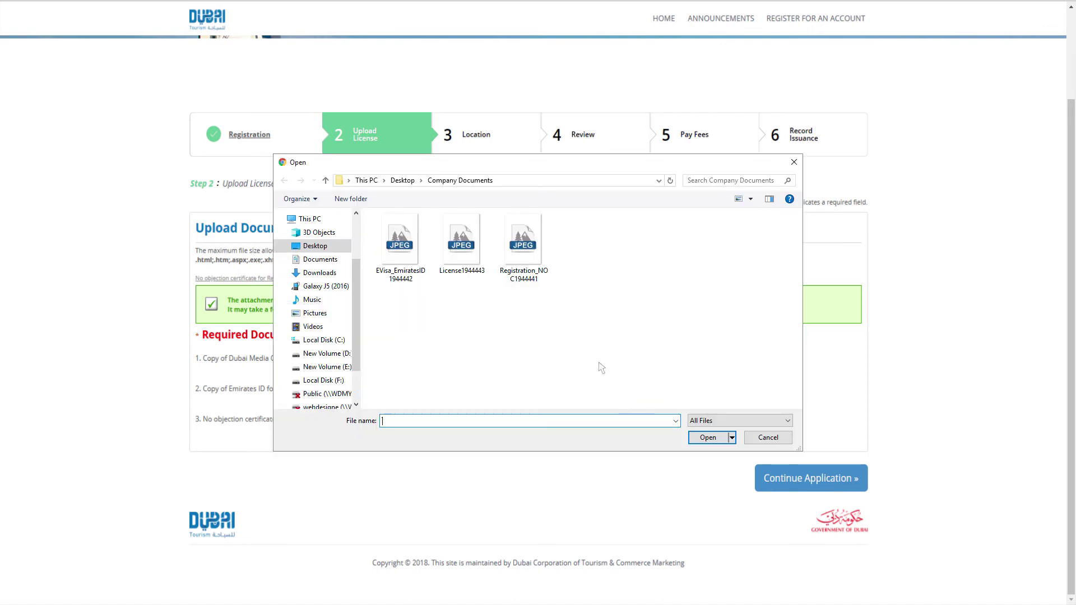
{"action": "left_click", "coordinate": [523, 245]}
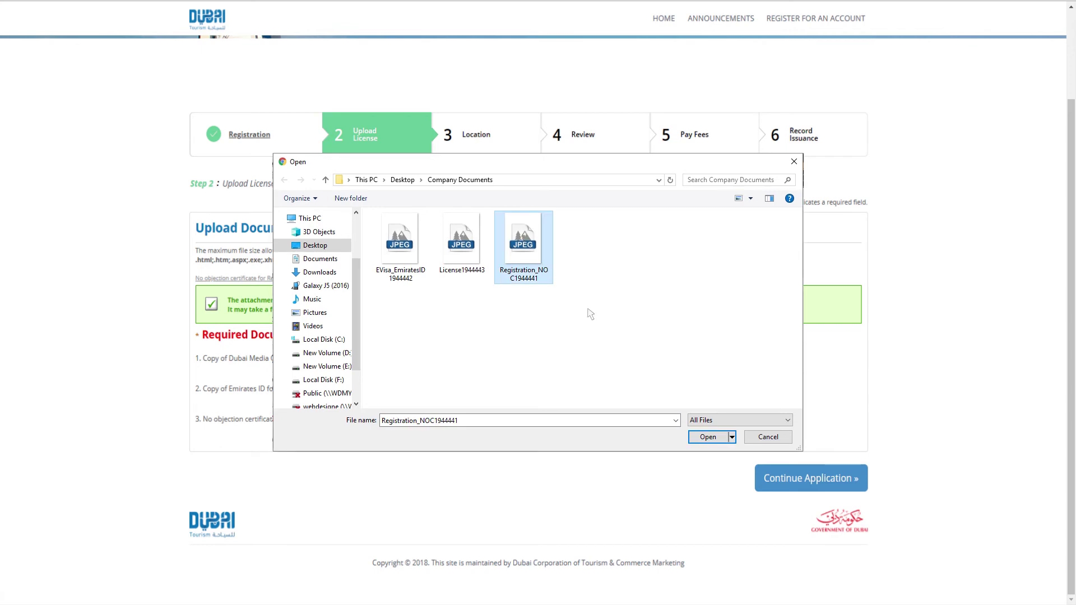
{"action": "left_click", "coordinate": [708, 438]}
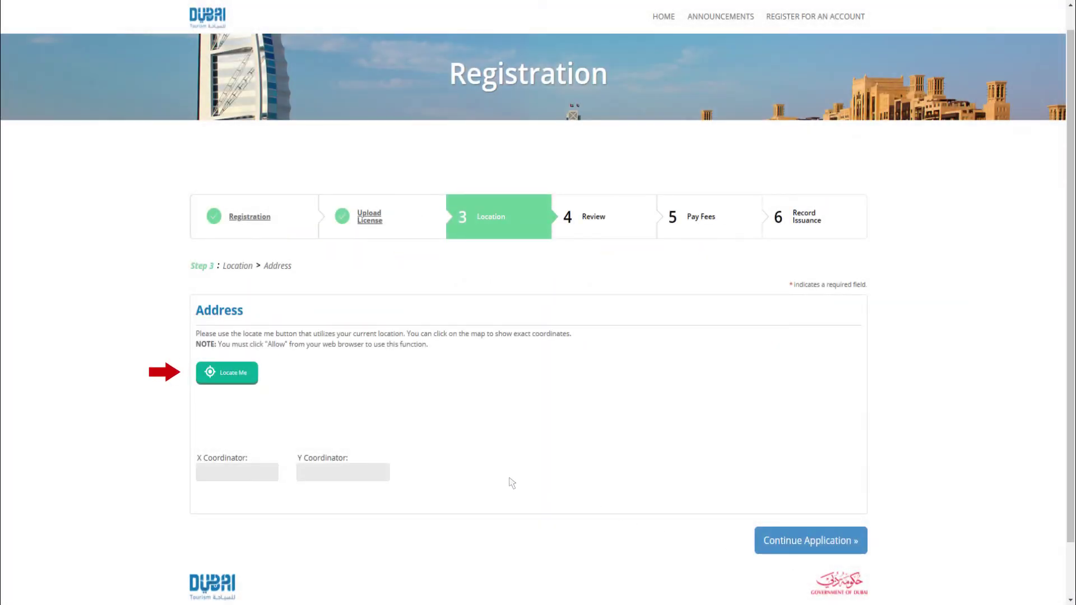
Capture the address coordinates with Locate Me, allowing the browser's location access
{"action": "left_click", "coordinate": [238, 390]}
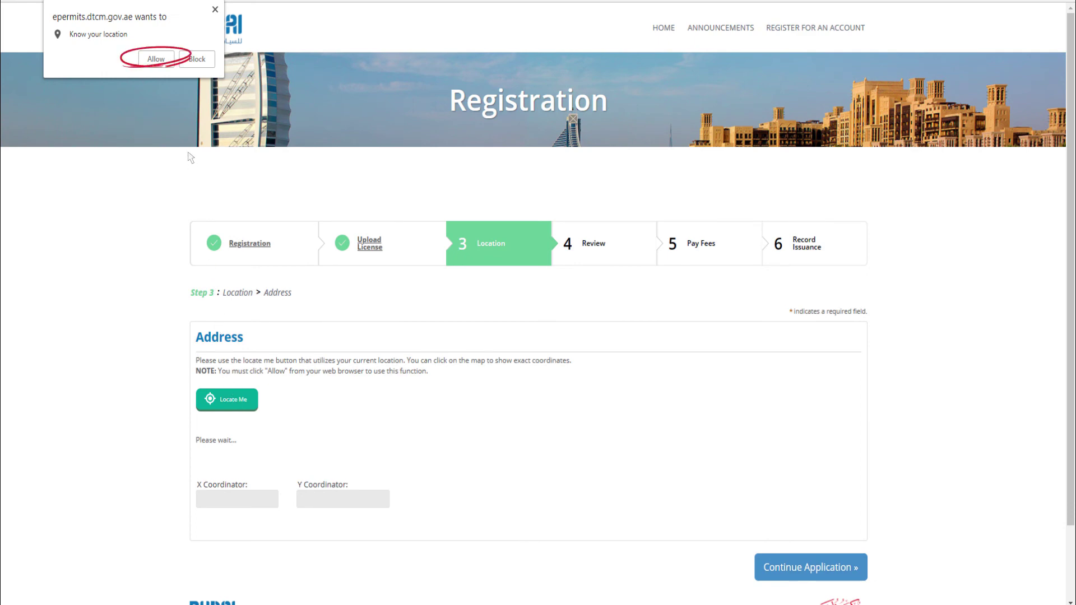
{"action": "left_click", "coordinate": [156, 59]}
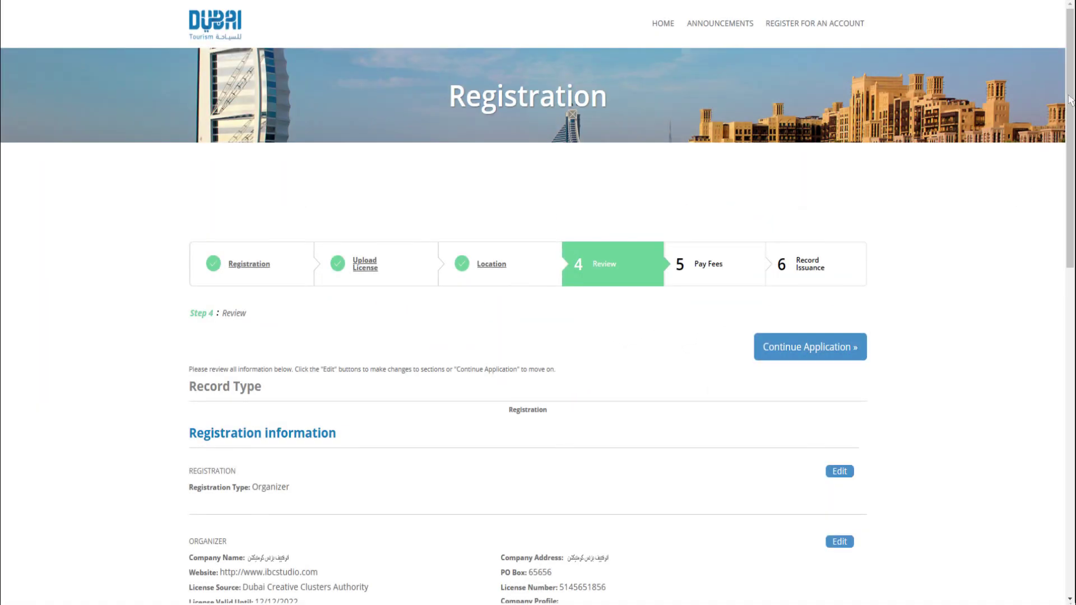
{"action": "scroll", "coordinate": [1070, 95], "scroll_direction": "down", "scroll_amount": 1}
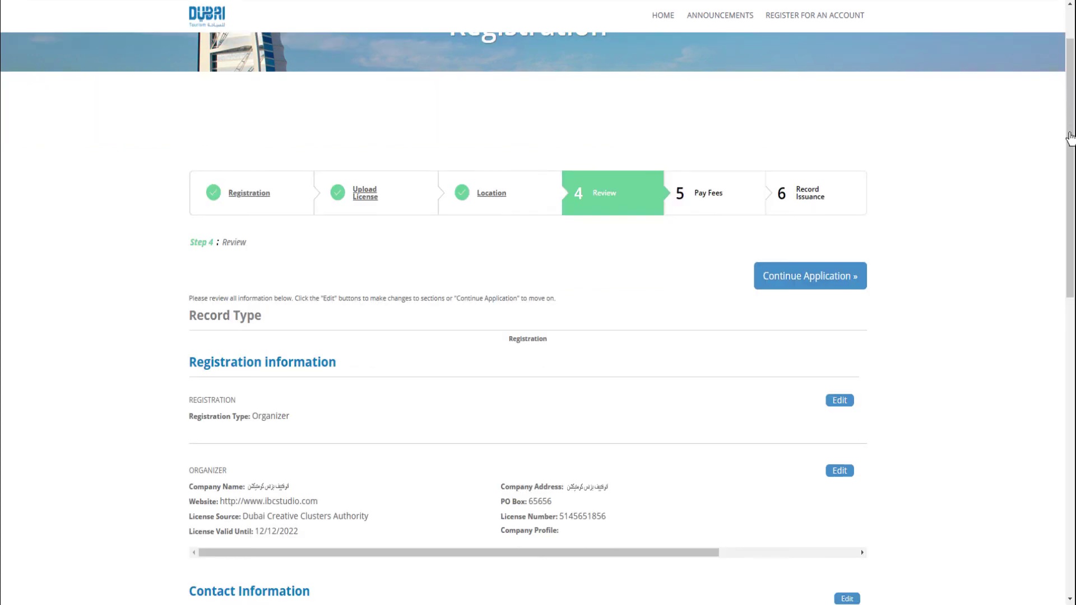
{"action": "scroll", "coordinate": [1070, 137], "scroll_direction": "down", "scroll_amount": 2}
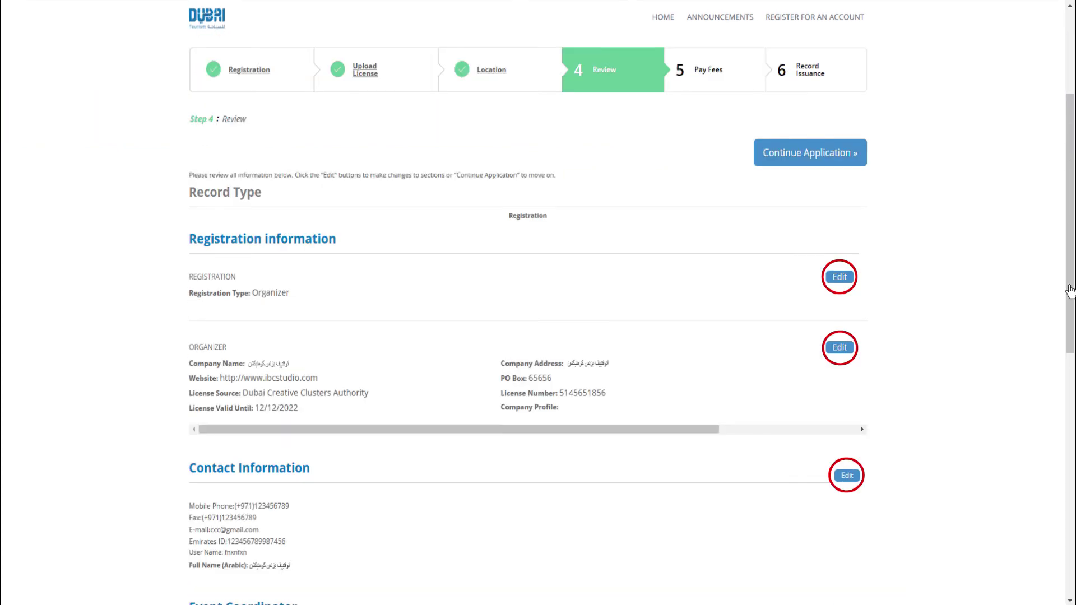
{"action": "scroll", "coordinate": [1071, 314], "scroll_direction": "down", "scroll_amount": 6}
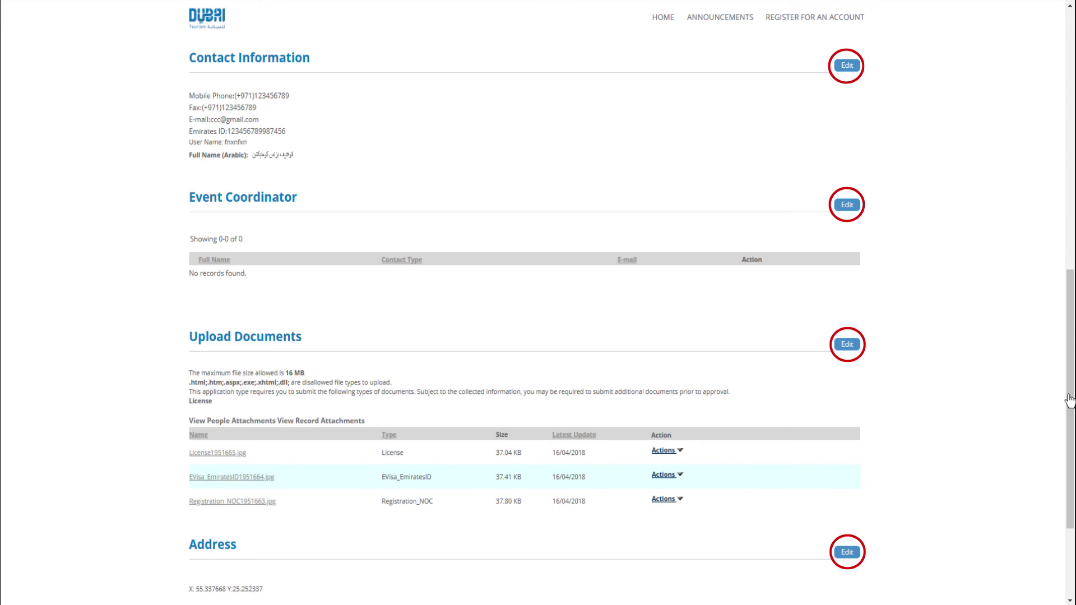
{"action": "scroll", "coordinate": [1070, 400], "scroll_direction": "down", "scroll_amount": 3}
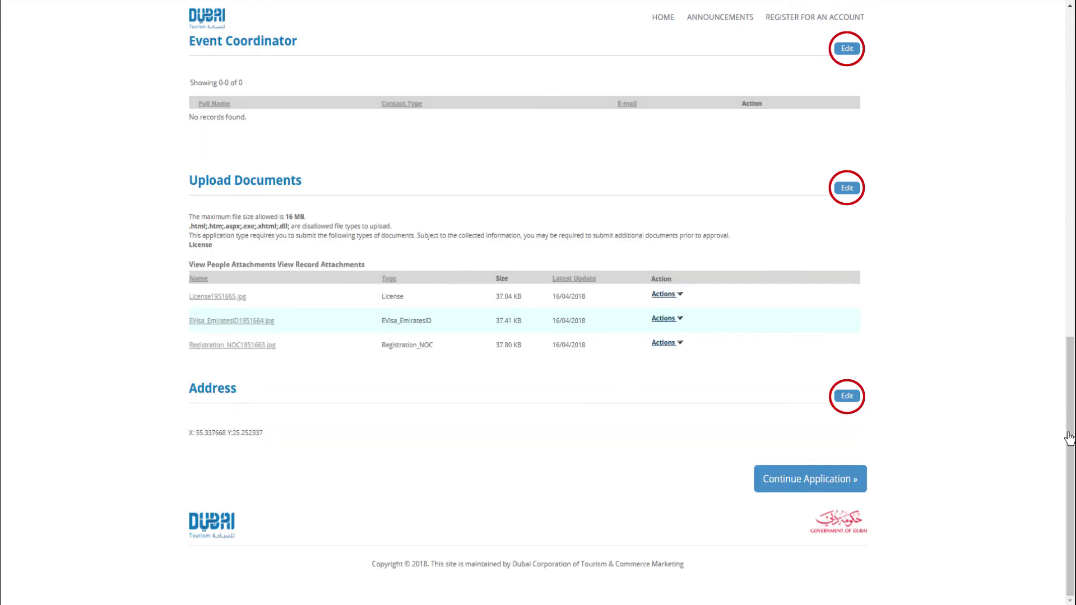
{"action": "left_click", "coordinate": [799, 497]}
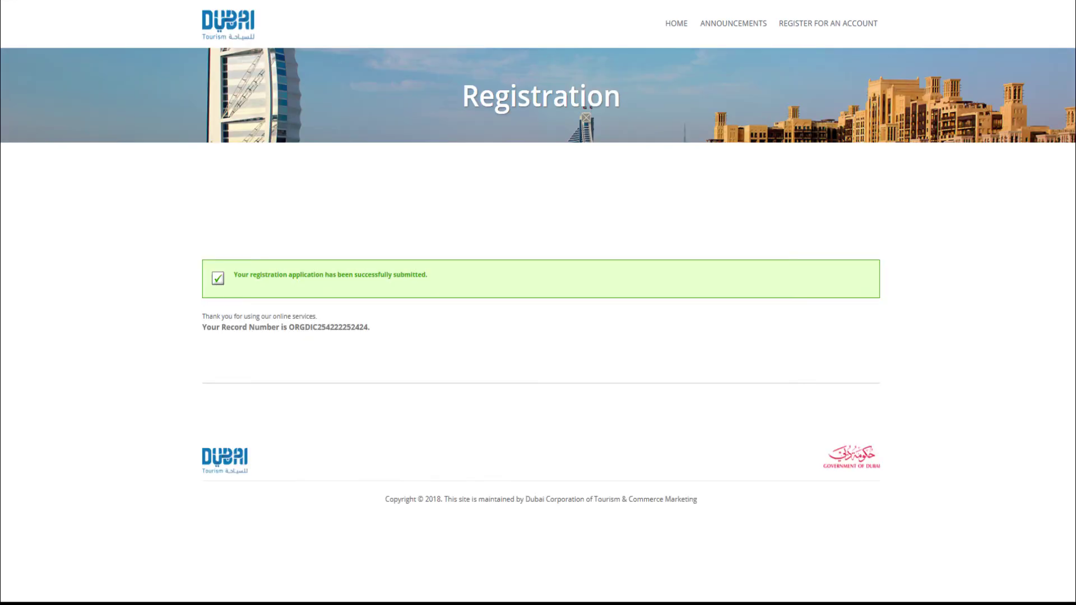